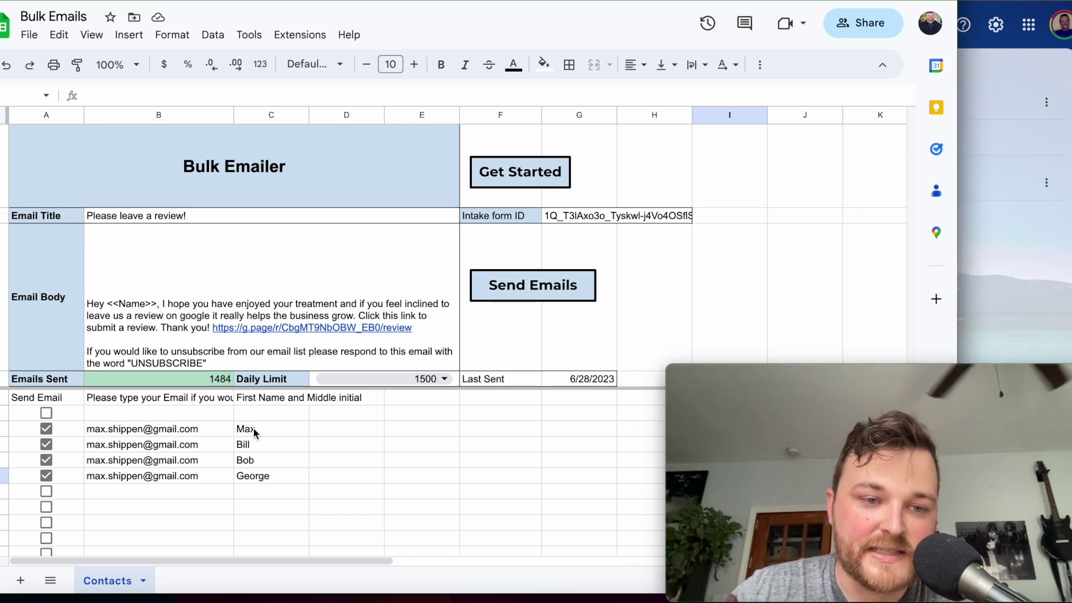
Step: Prefix the Email Title in B2 with '<<Name>>,' so it reads '<<Name>>, Please leave a review!'
click(269, 444)
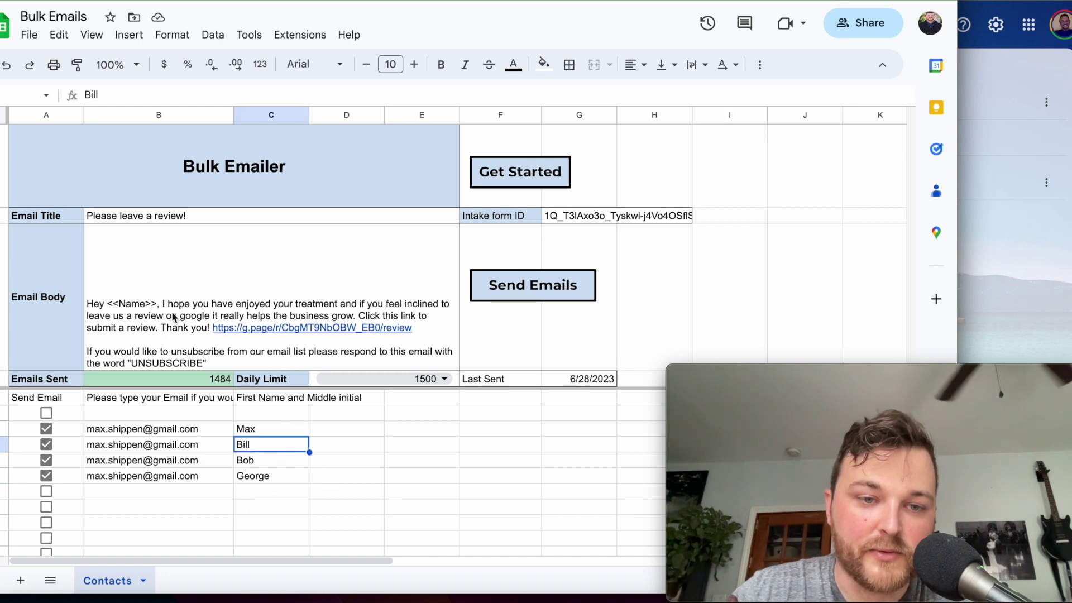
click(105, 219)
double_click(103, 217)
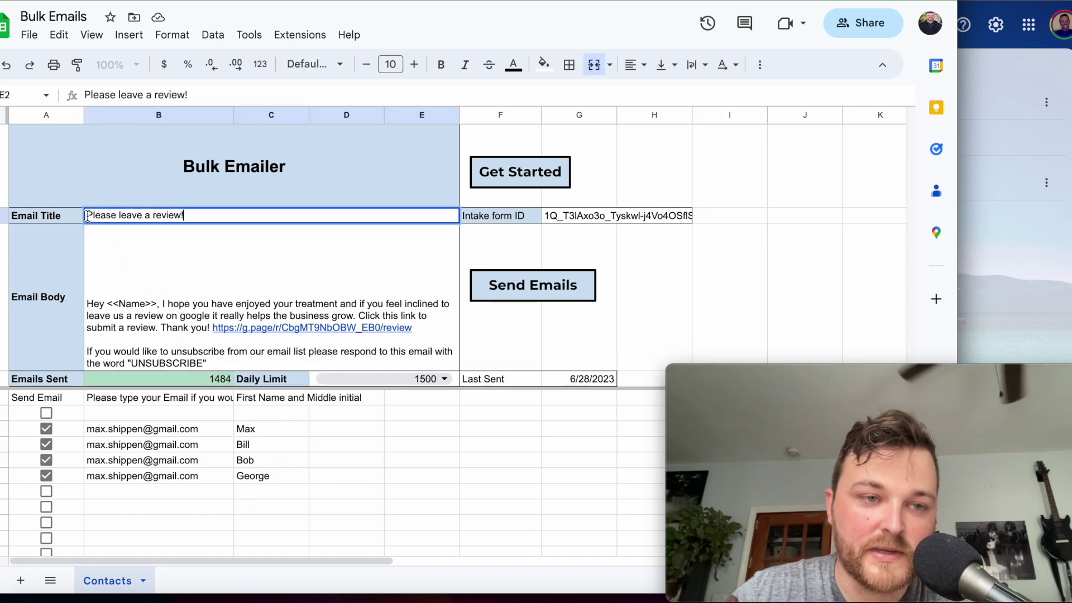
click(89, 216)
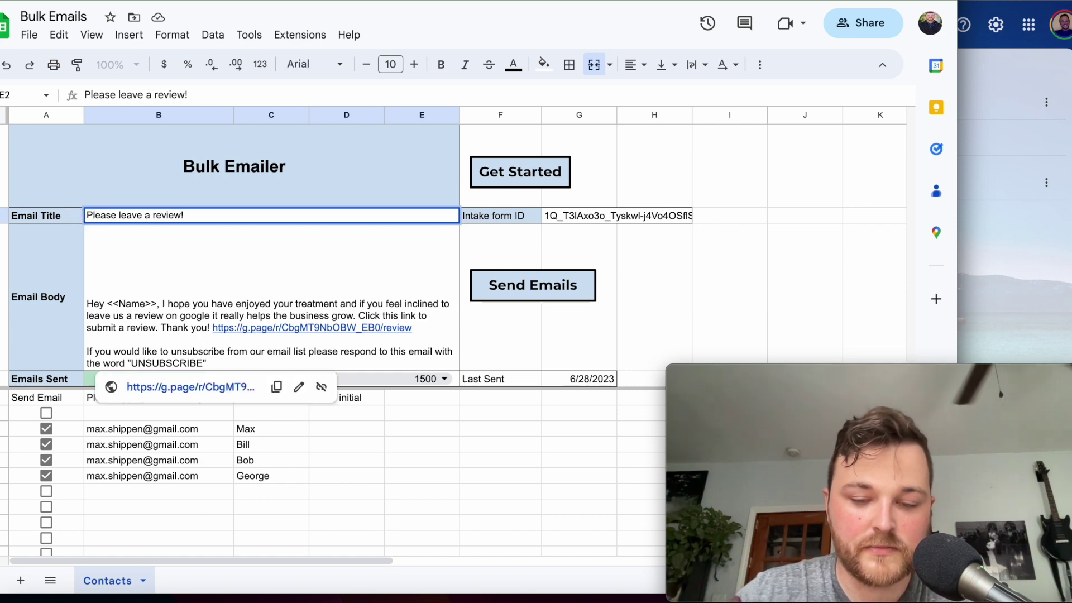
text(<<N)
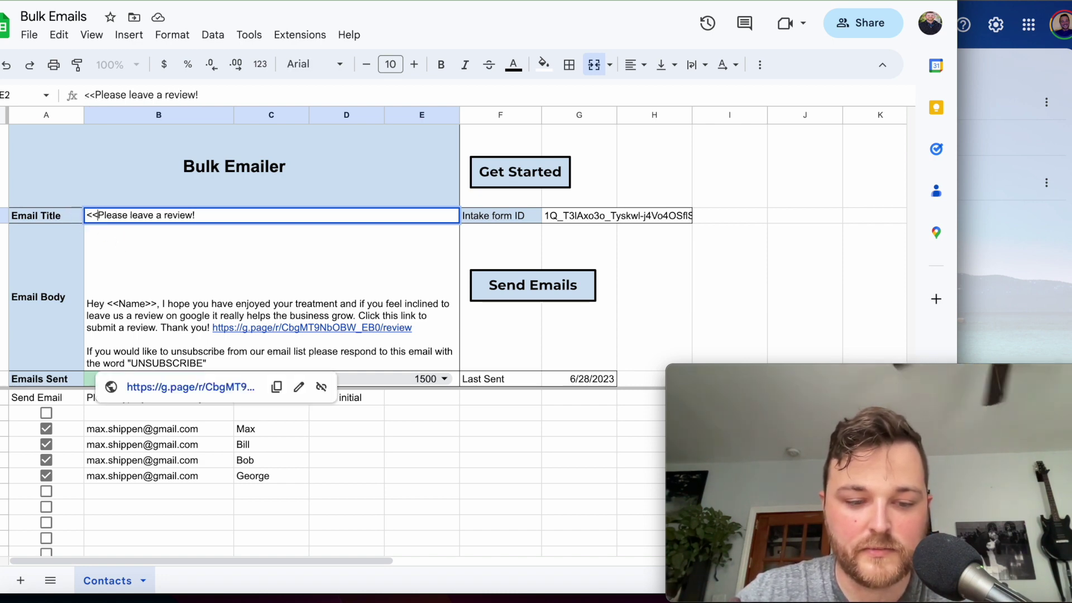
text(ame>>)
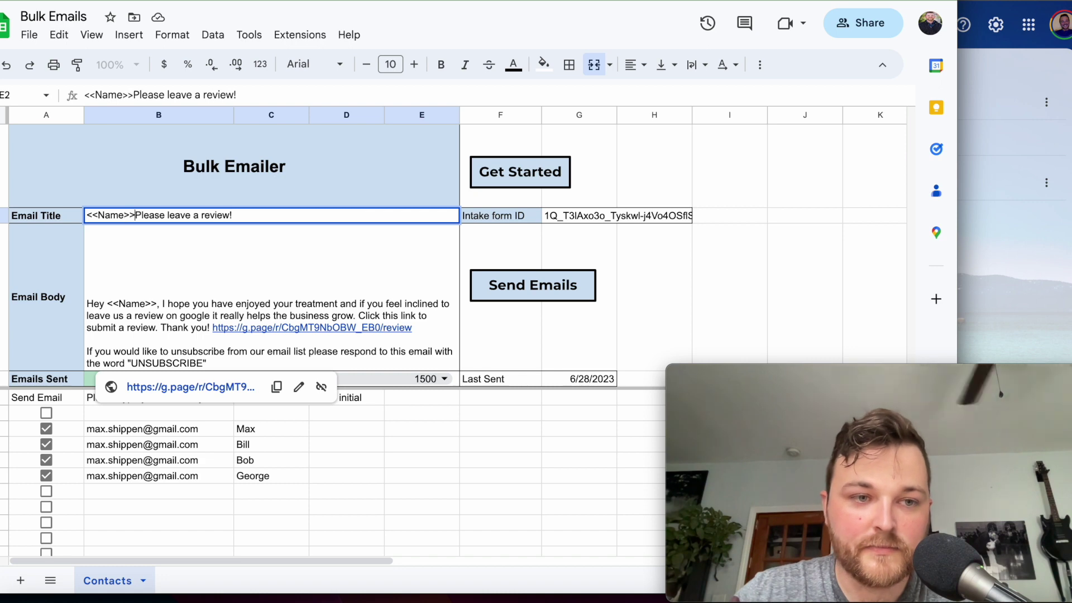
text(,)
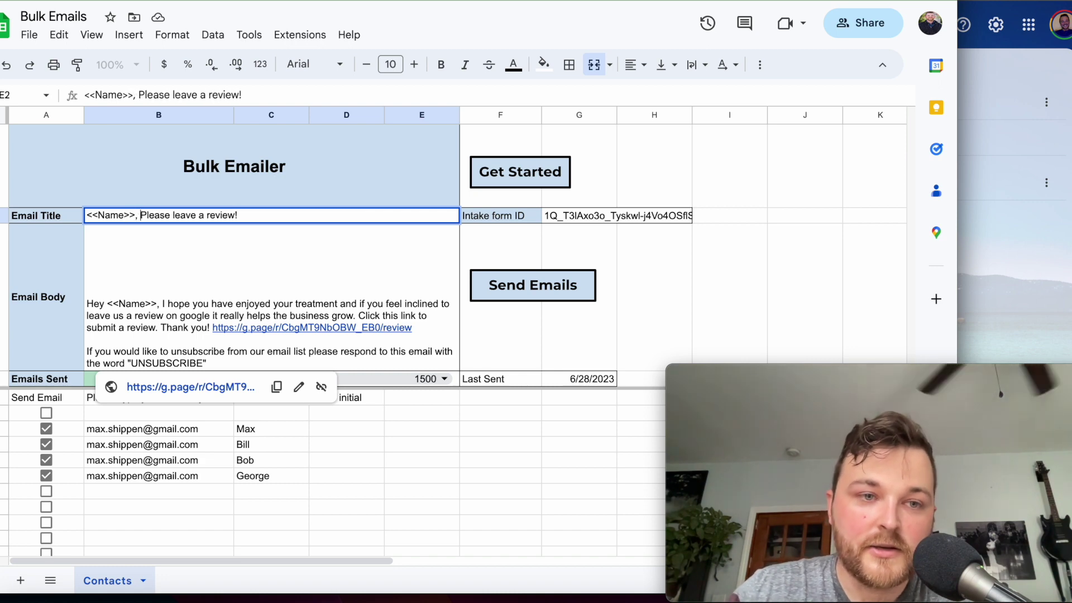
click(196, 272)
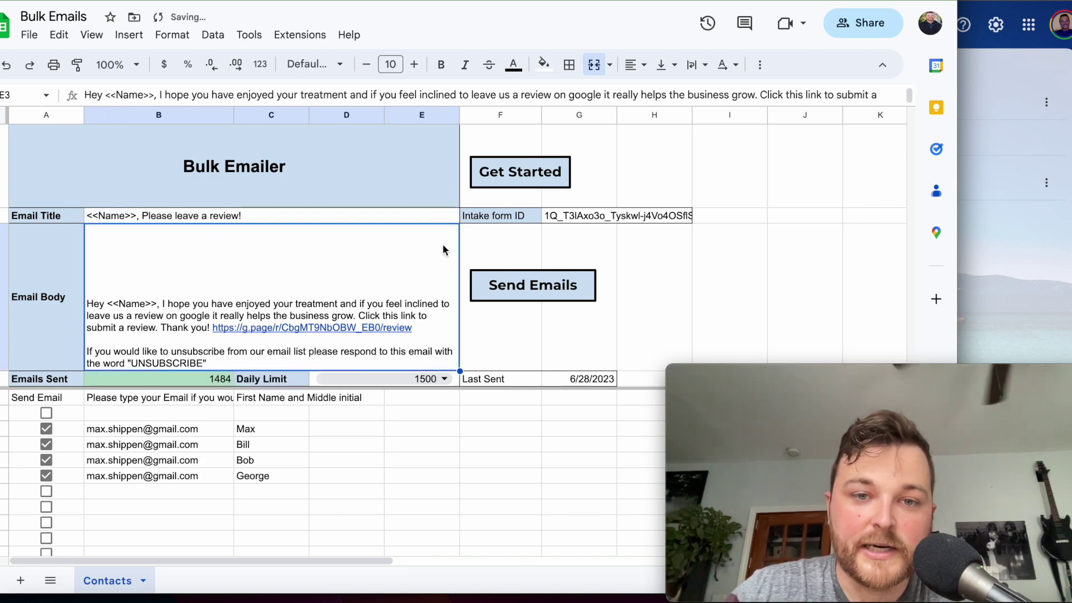
click(569, 220)
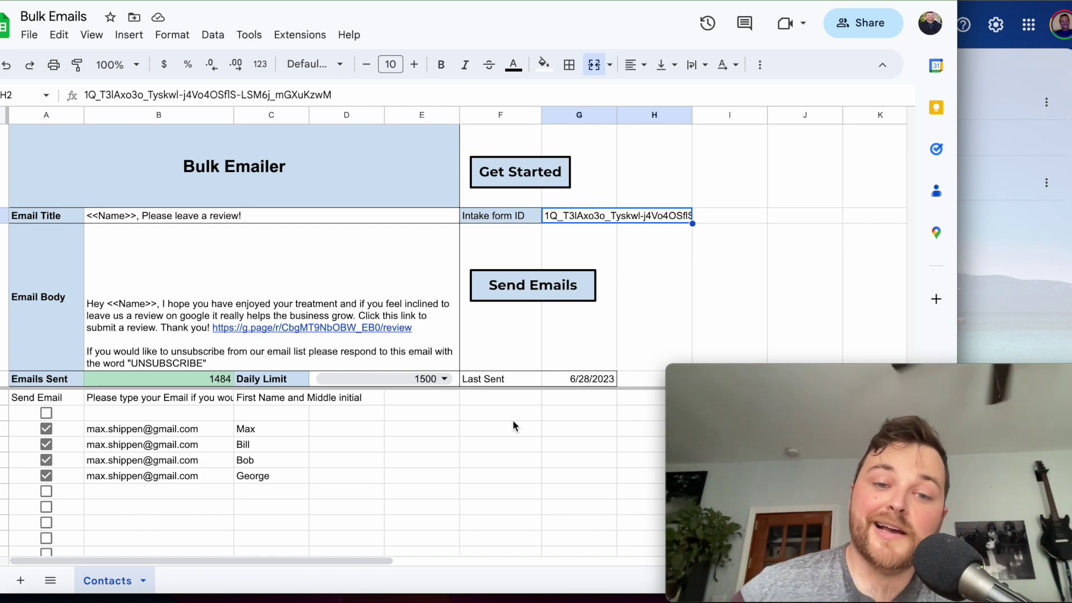
click(444, 379)
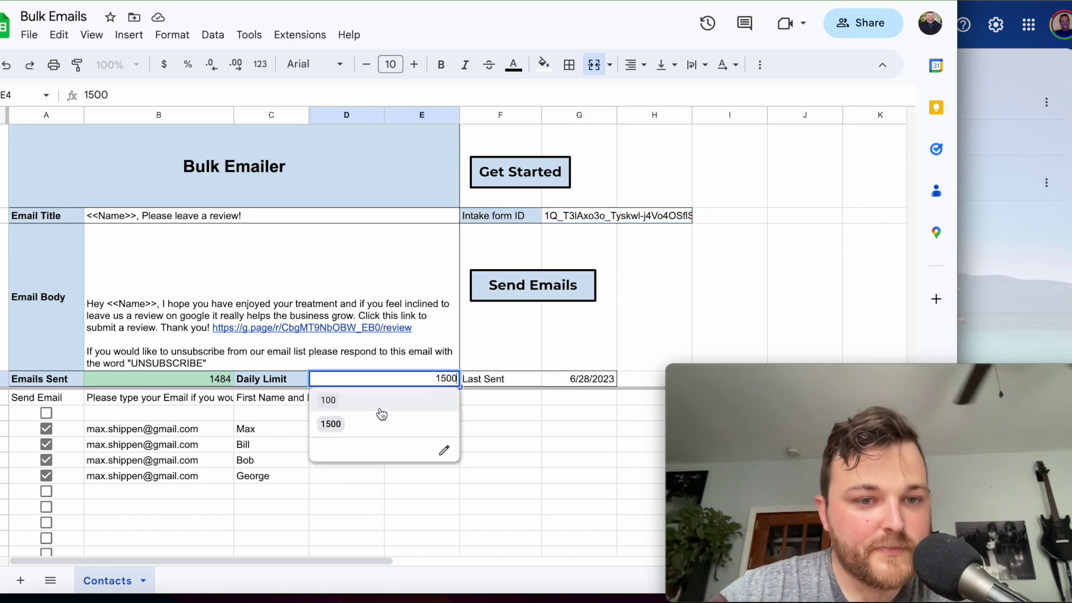
click(352, 407)
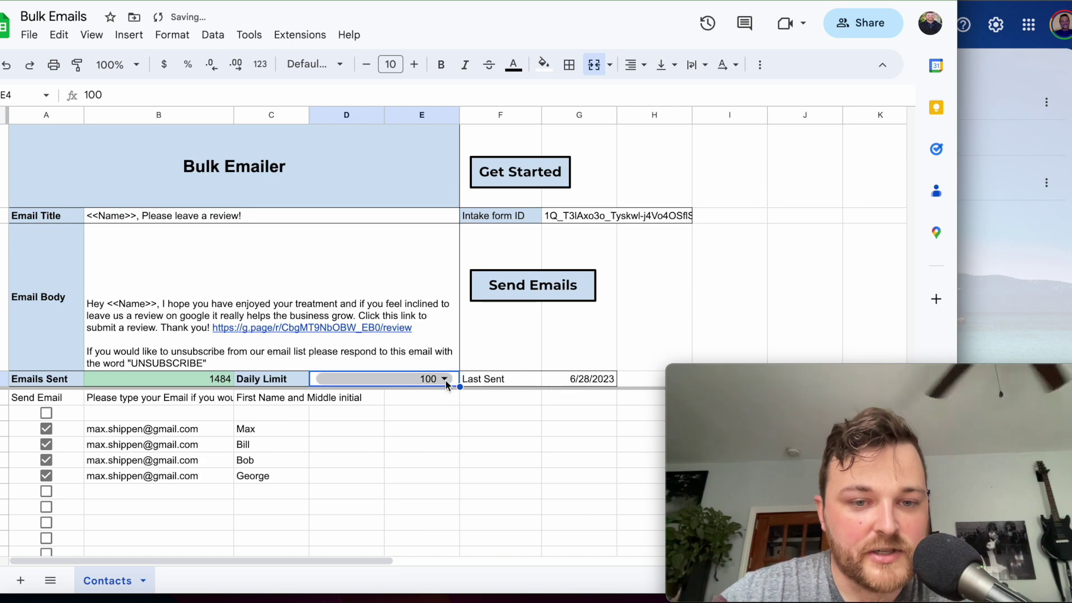
double_click(428, 379)
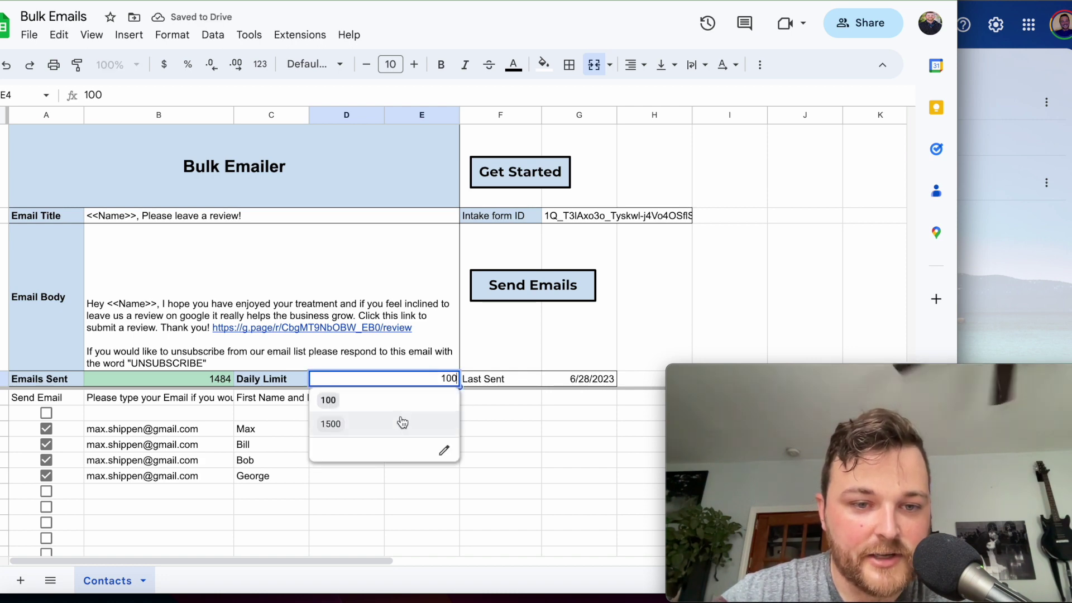
click(402, 423)
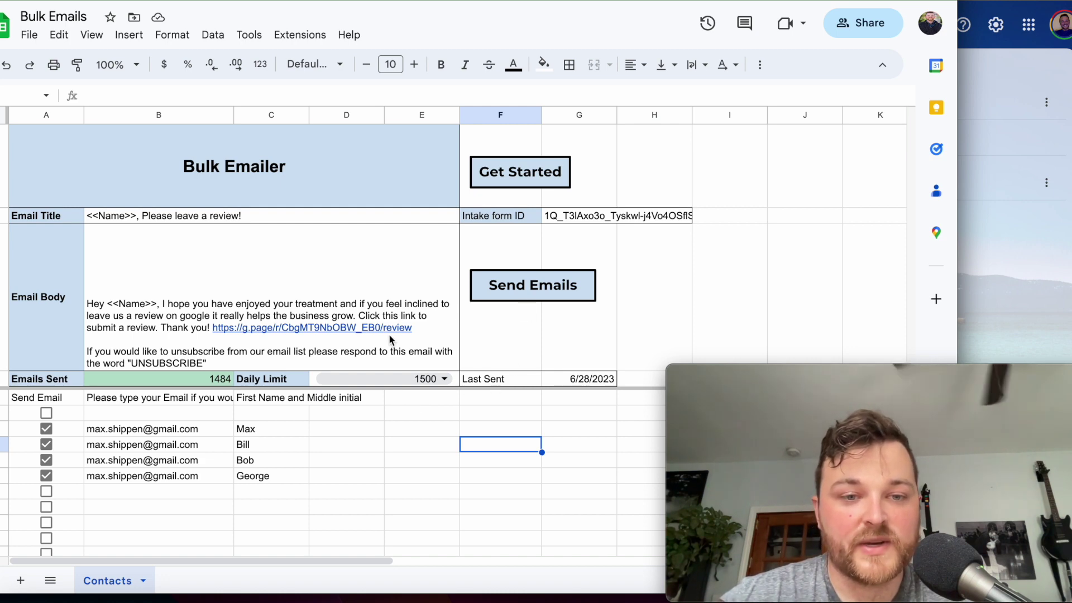
mouse_move(390, 334)
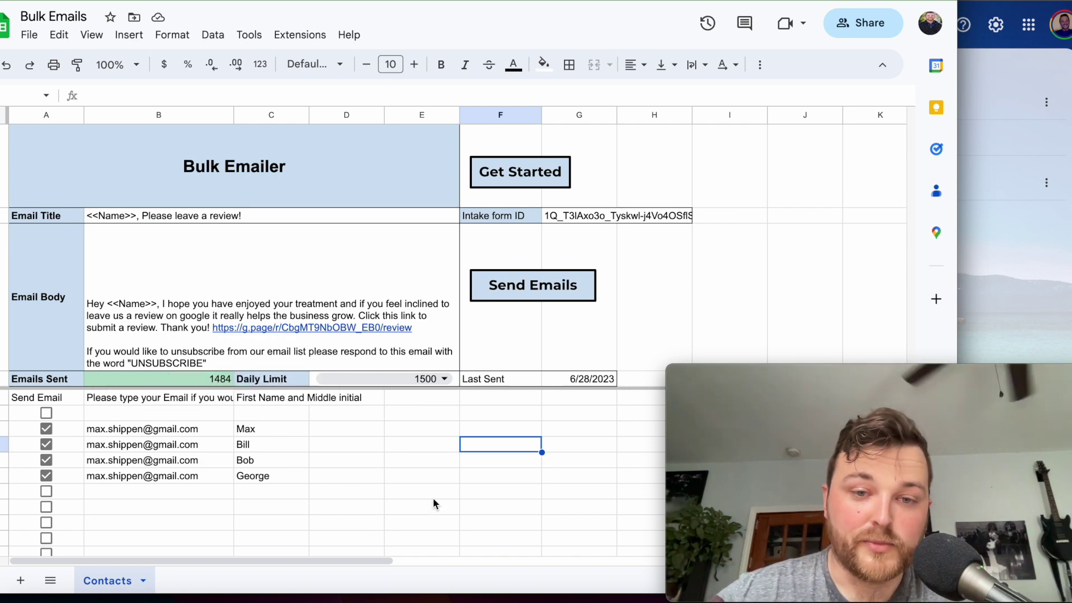
Step: Run Send Emails so the checked contacts get review emails, dropping Emails Sent to 1480
click(551, 291)
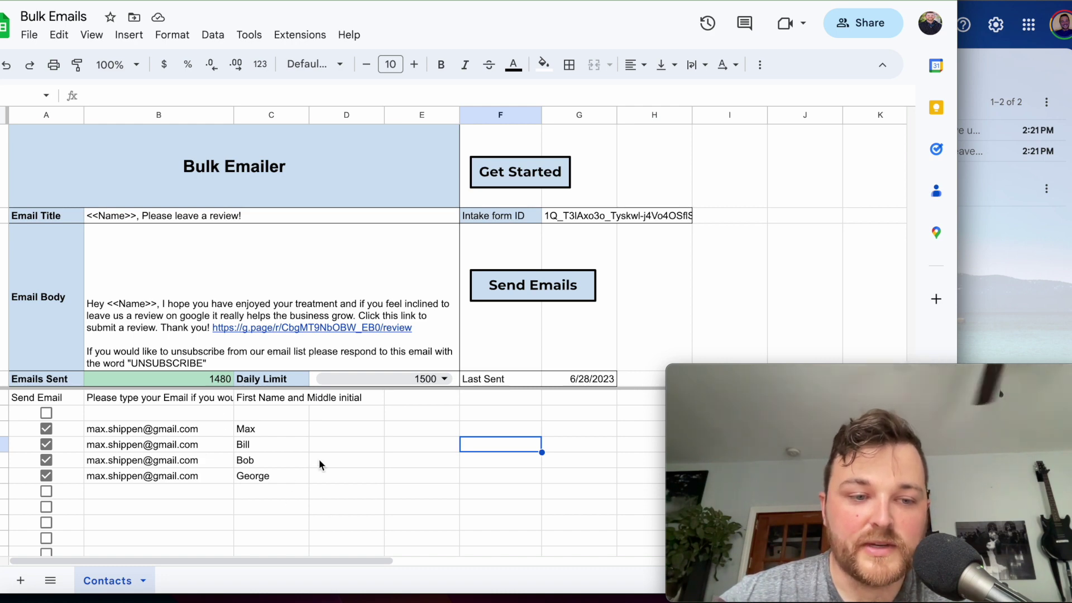
Step: In Gmail, reload the inbox, open a personalised review email and move it to Trash
click(1030, 248)
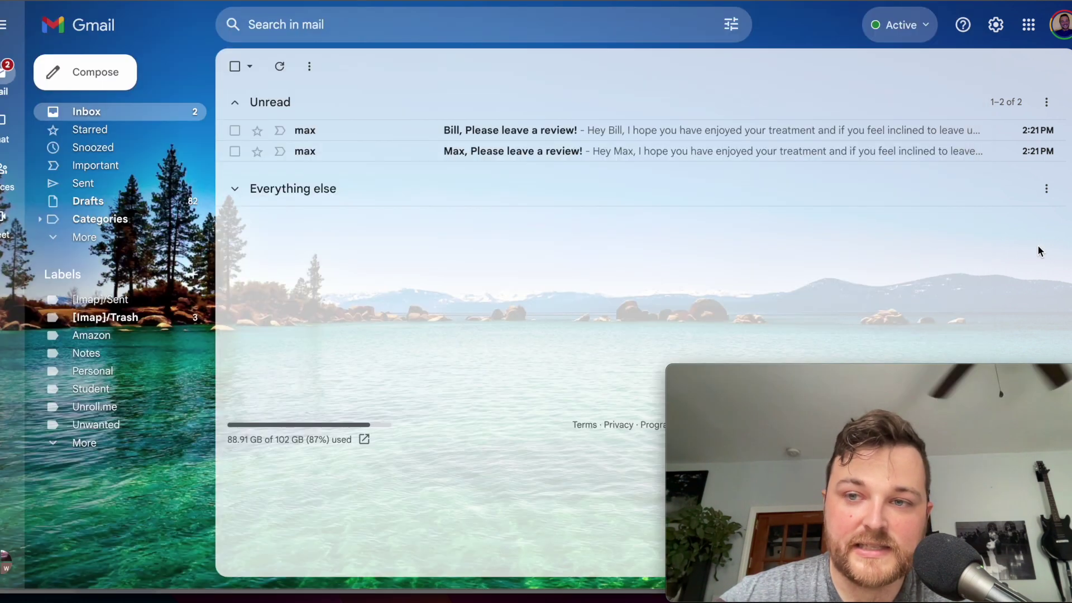
click(280, 66)
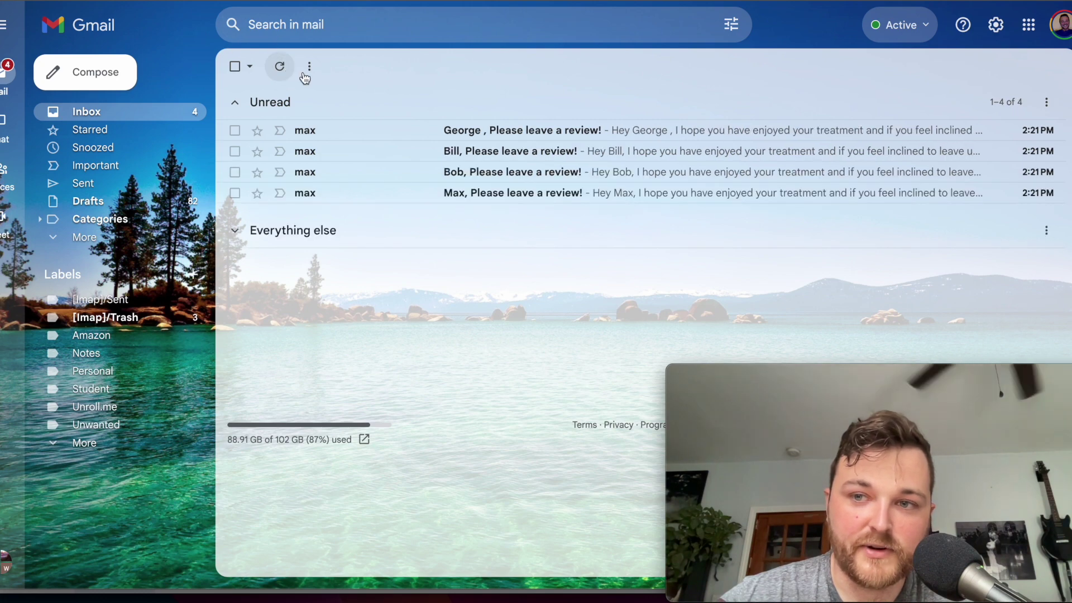
click(471, 194)
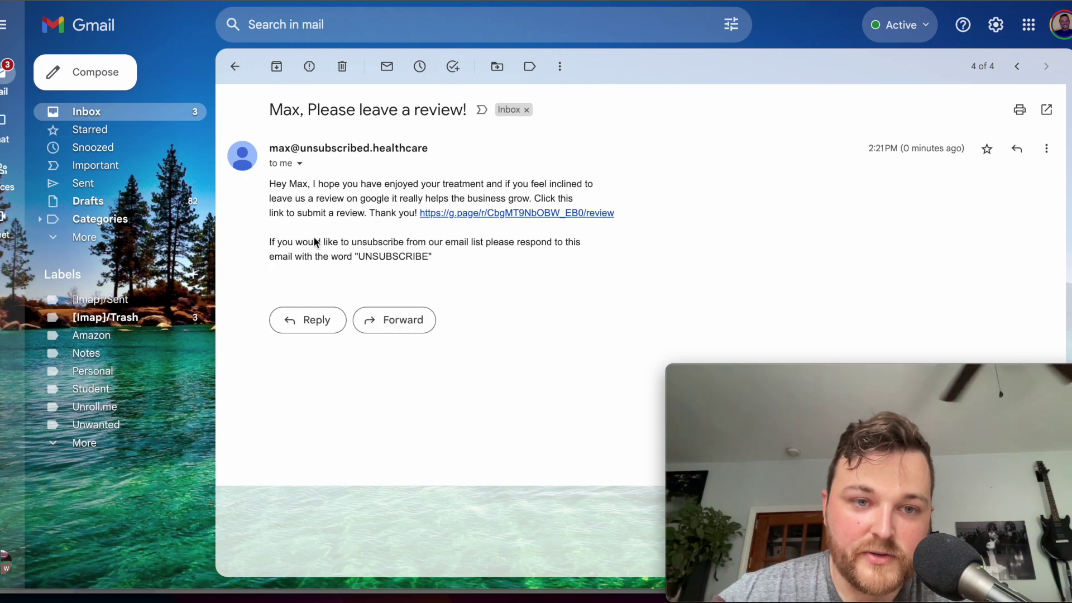
click(342, 68)
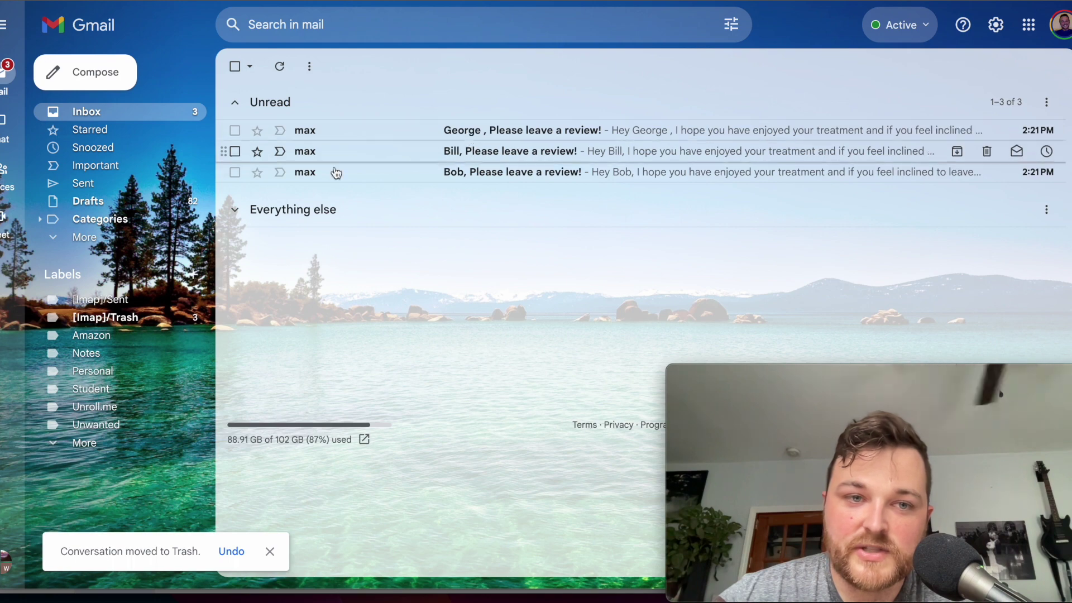
Step: Delete the remaining review emails from the inbox and return to the Bulk Emails sheet
click(236, 173)
shift+click(235, 131)
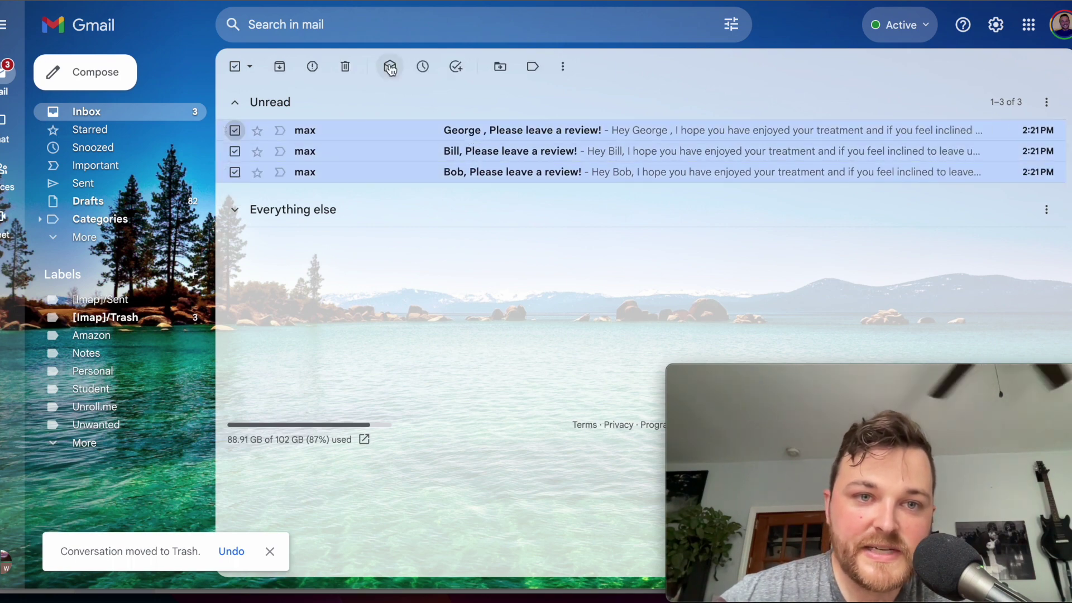
click(345, 66)
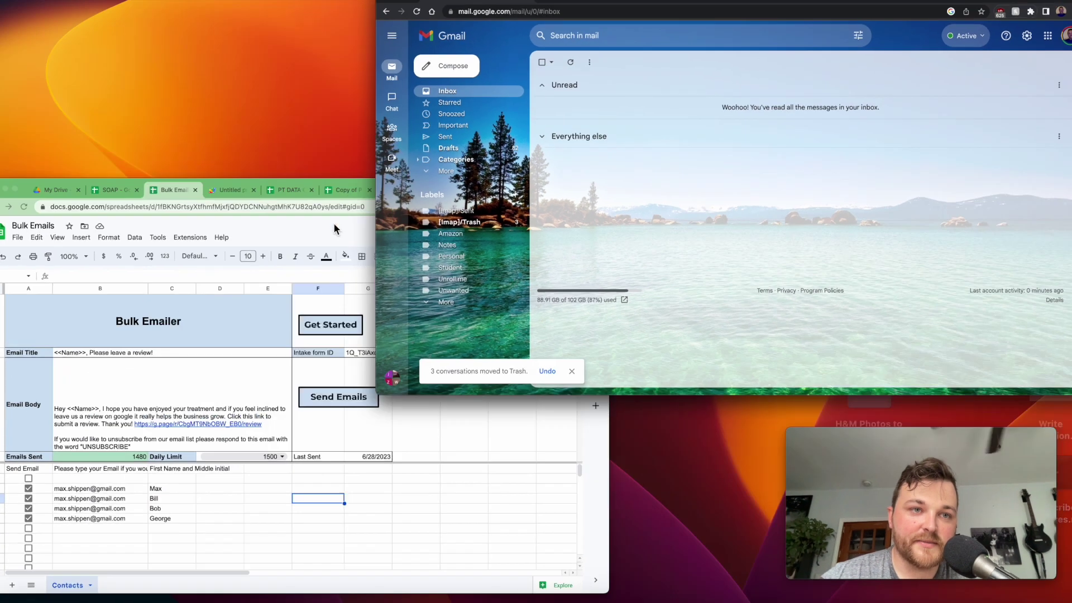
click(334, 223)
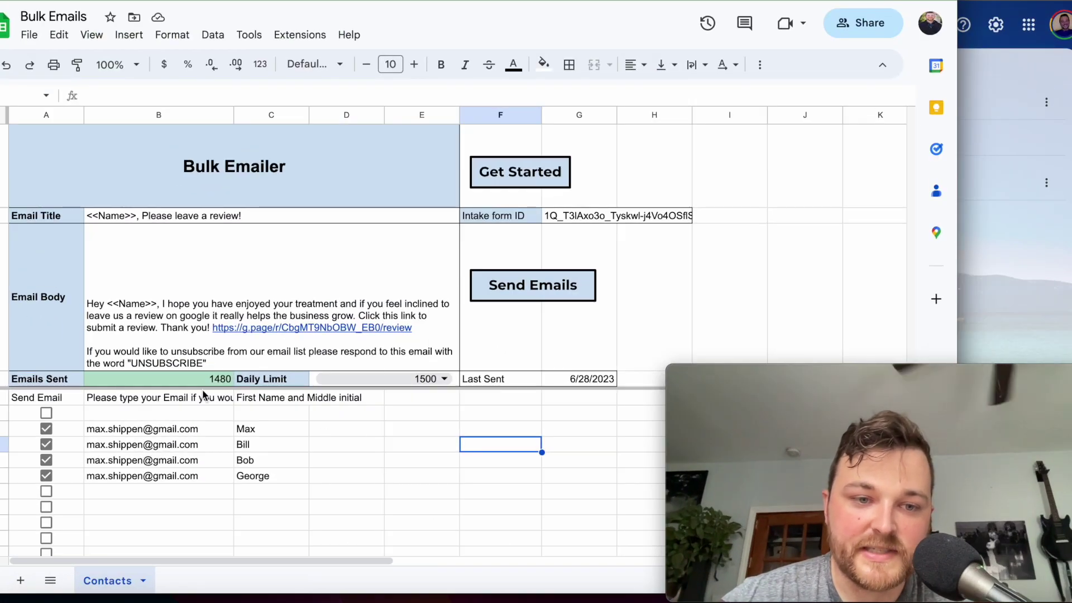
Step: Uncheck the first three contacts and send the review email to the last contact only
click(46, 460)
click(46, 444)
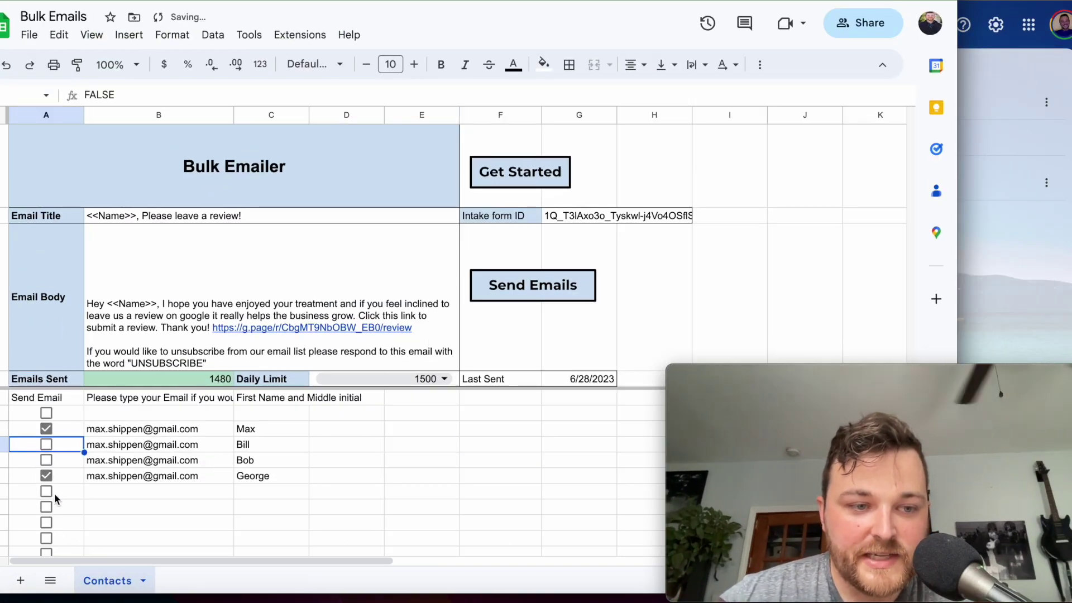
click(46, 429)
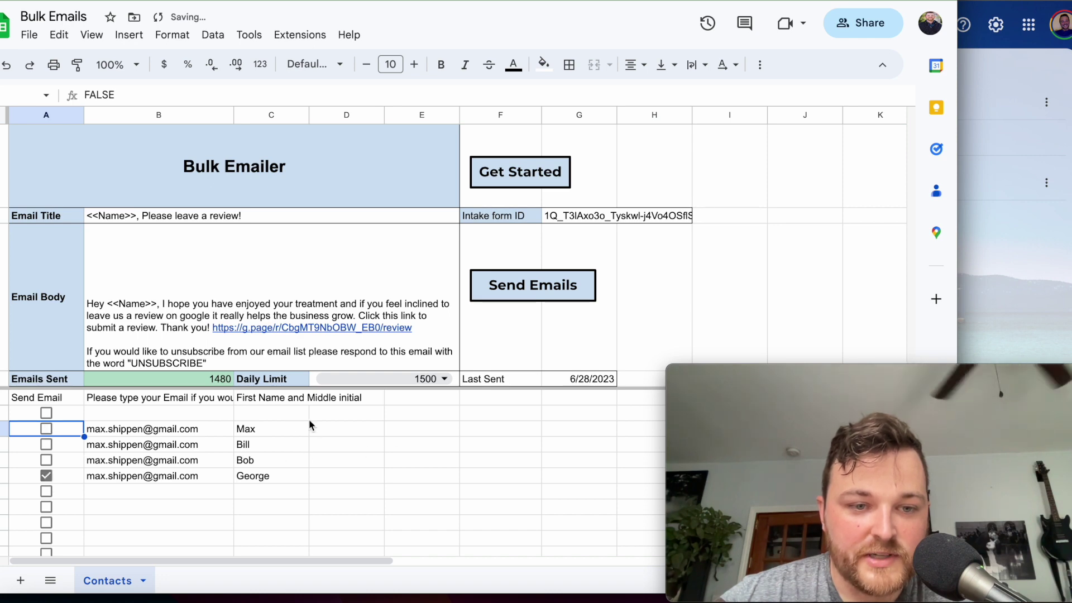
click(527, 294)
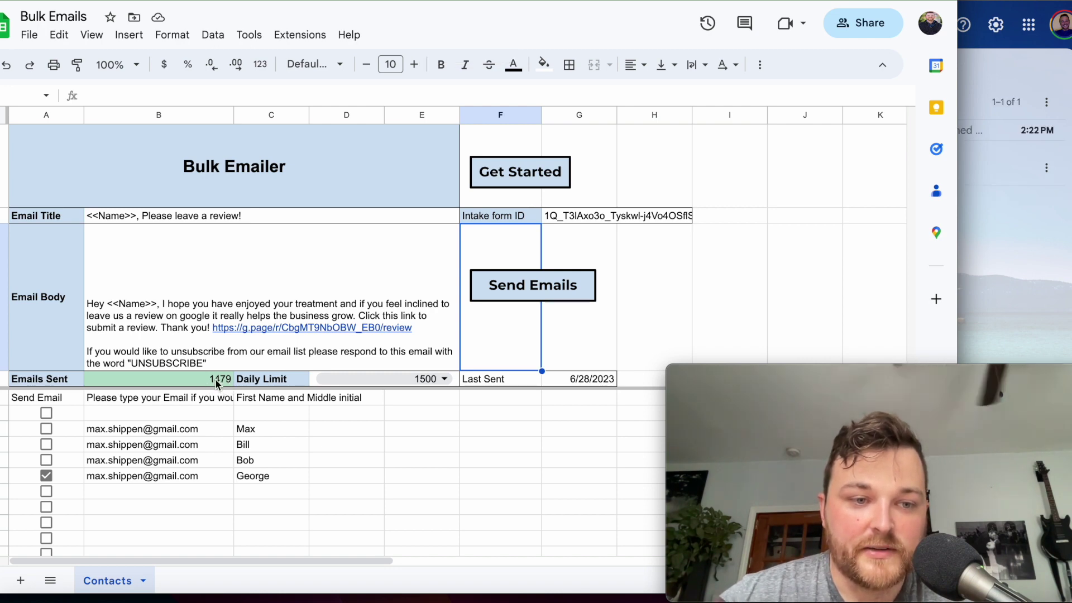
Step: Verify Emails Sent reads 1479 and the Last Sent time, then open and delete the email in Gmail
click(216, 378)
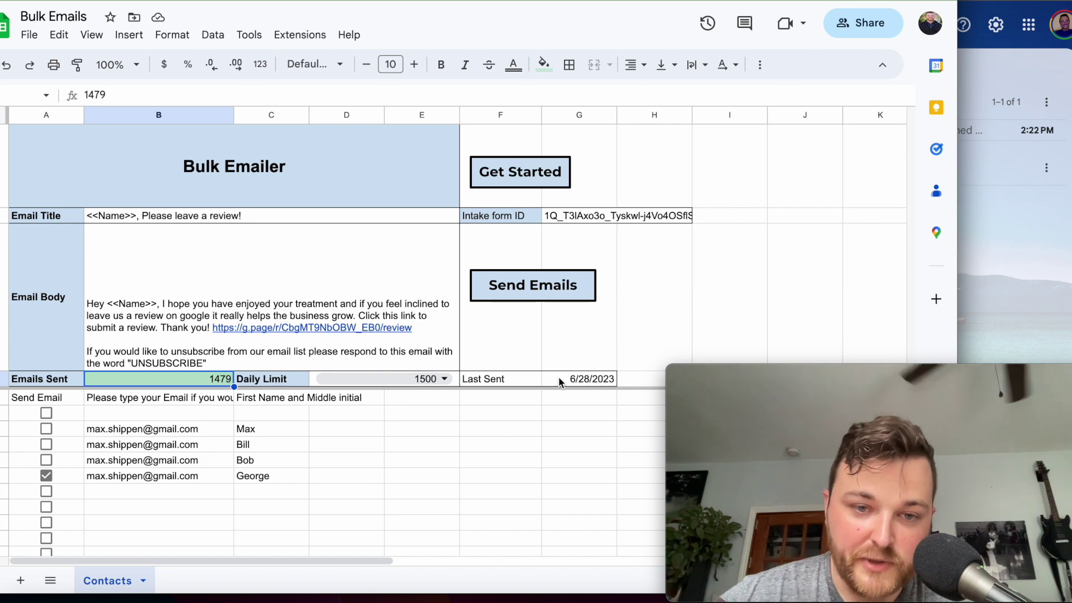
click(585, 380)
click(1038, 229)
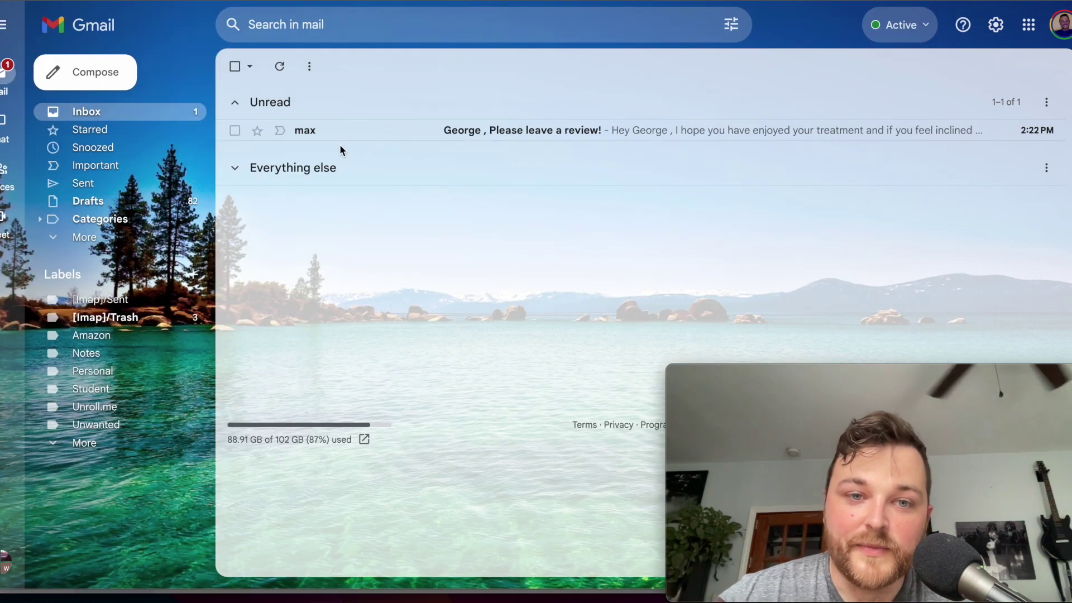
click(412, 129)
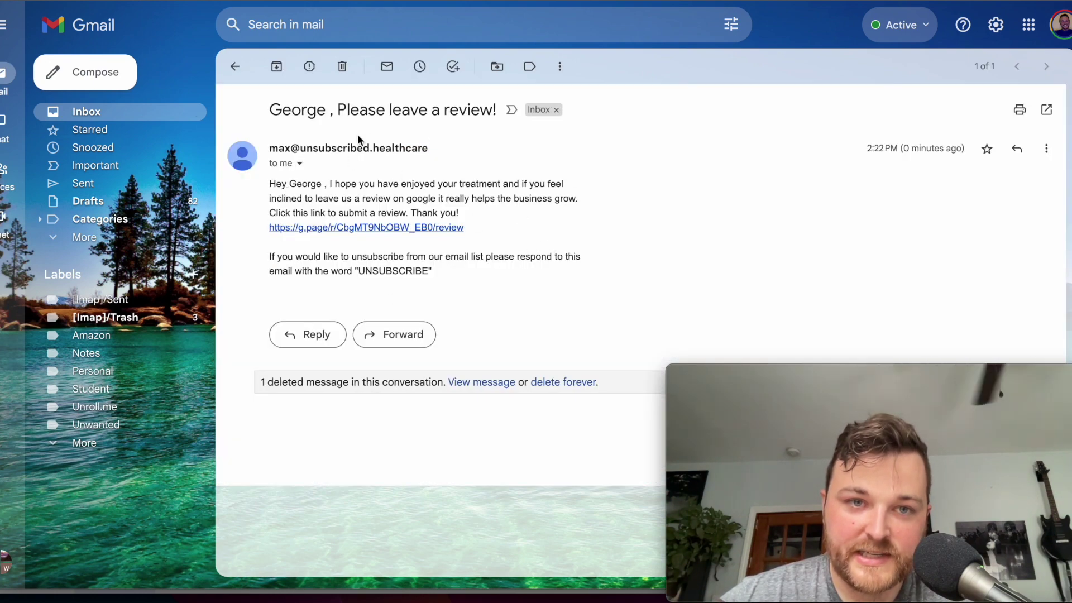
click(341, 79)
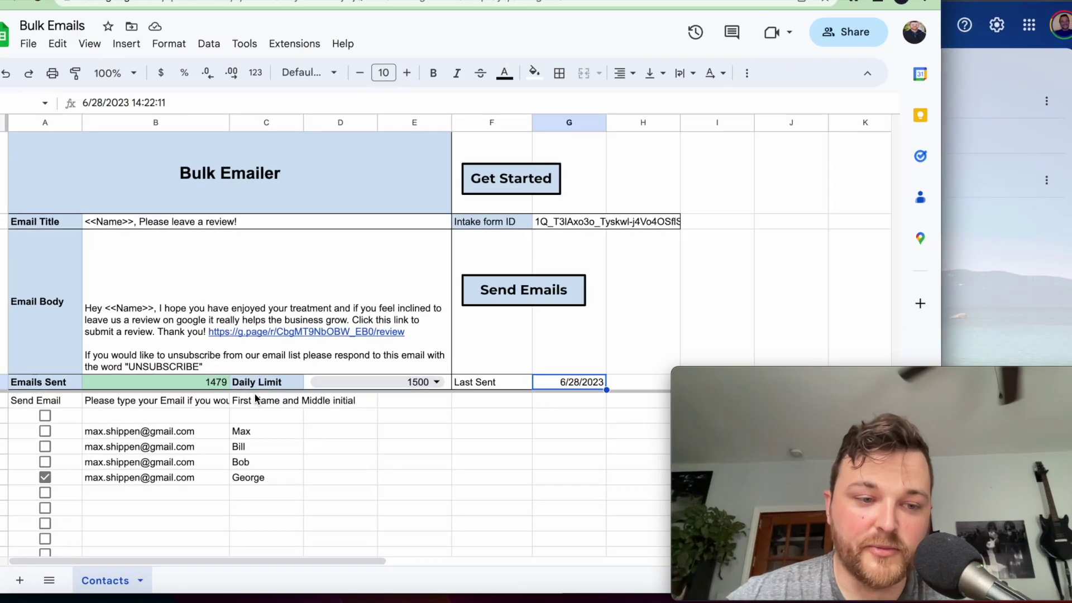
Step: Uncheck the last contact and rerun Send Emails, confirming Emails Sent stays at 1479
text(d)
click(47, 474)
click(545, 294)
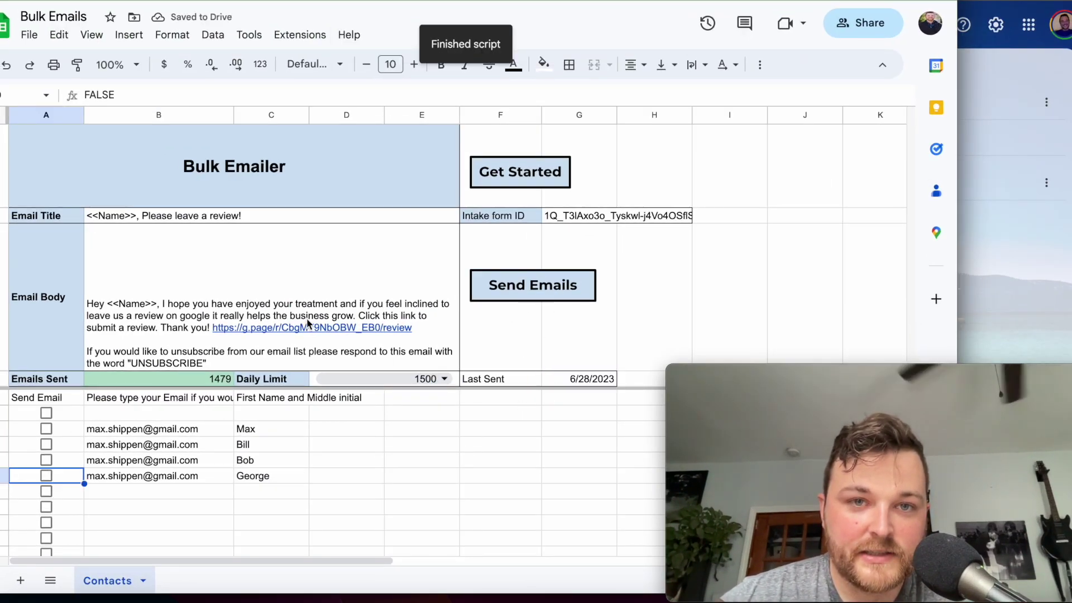
mouse_move(310, 326)
click(299, 538)
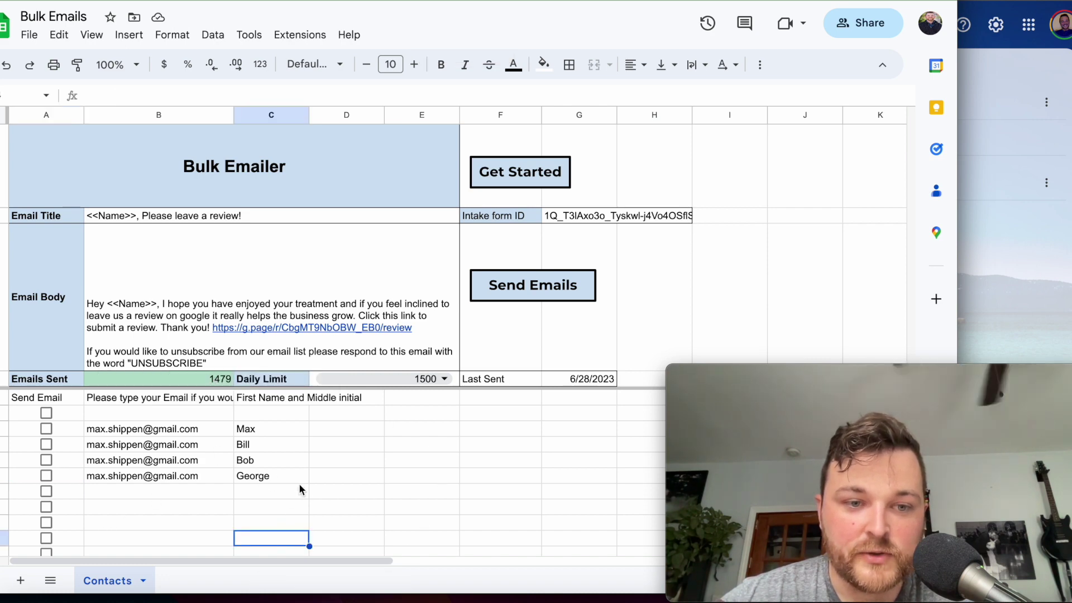
Step: Clear the Intake form ID in G2:H2 and inspect the headers' IMPORTRANGE formulas
click(589, 219)
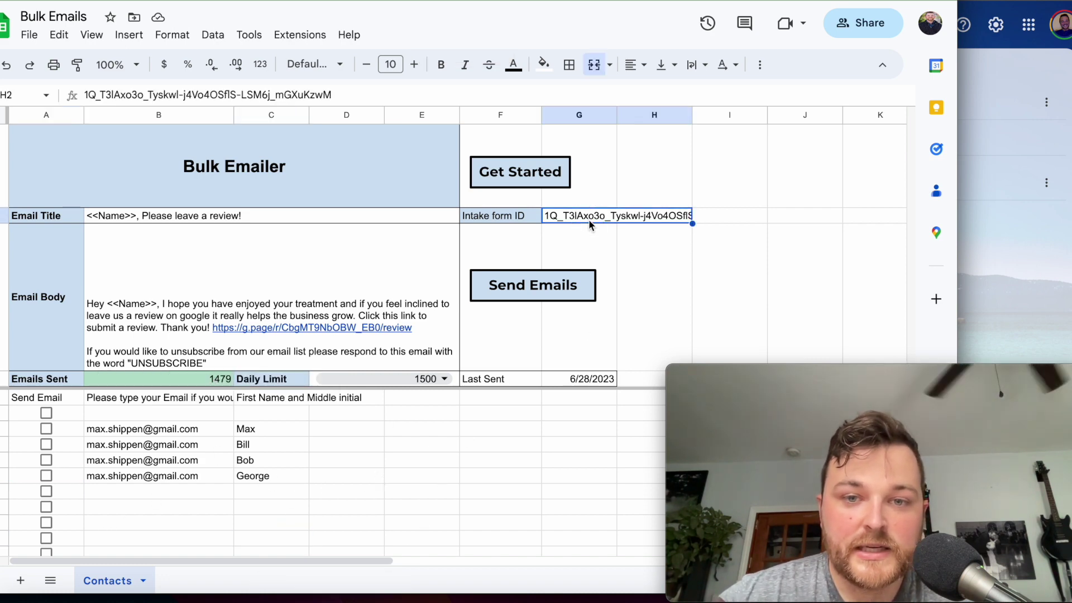
key(Delete)
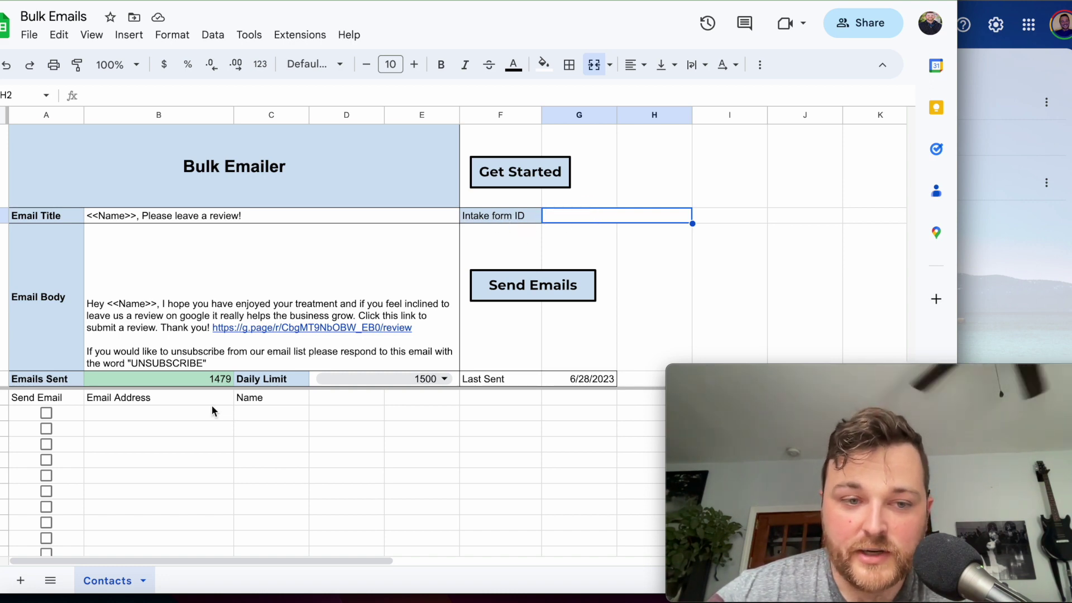
click(179, 400)
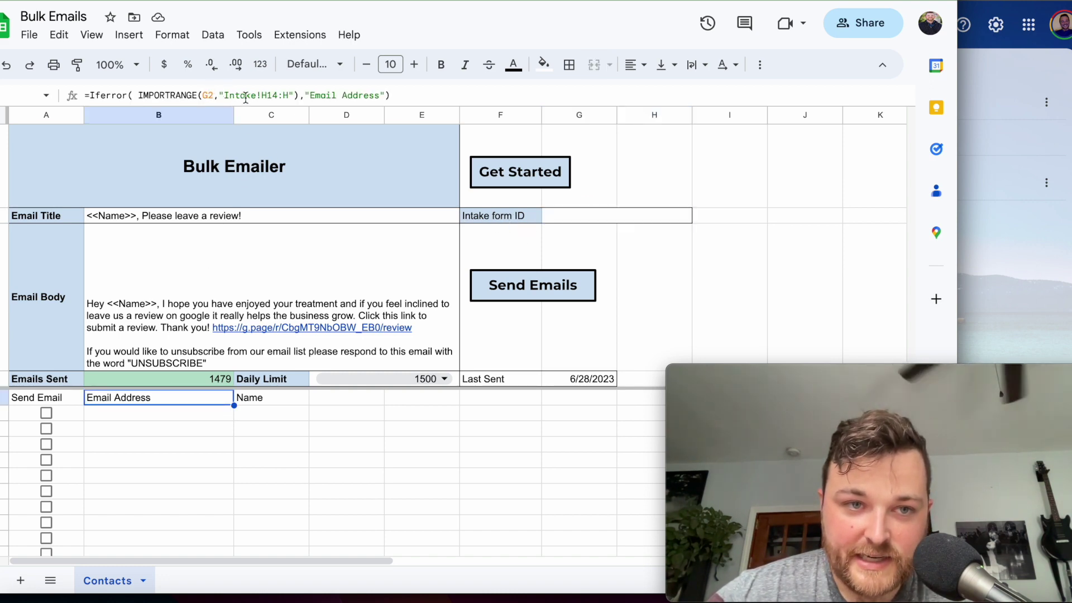
drag(225, 95, 295, 96)
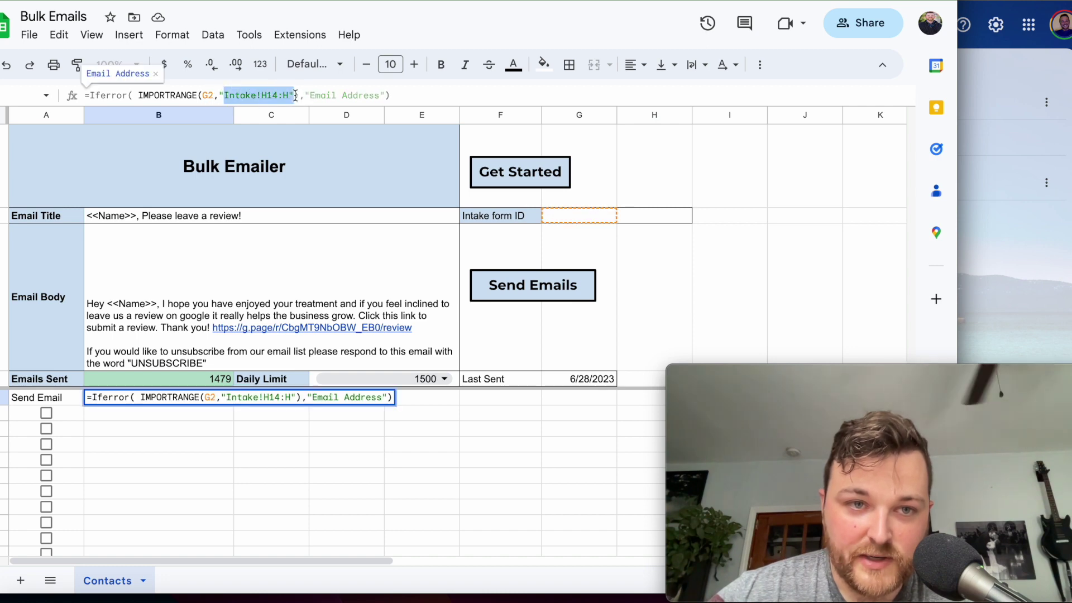
click(352, 444)
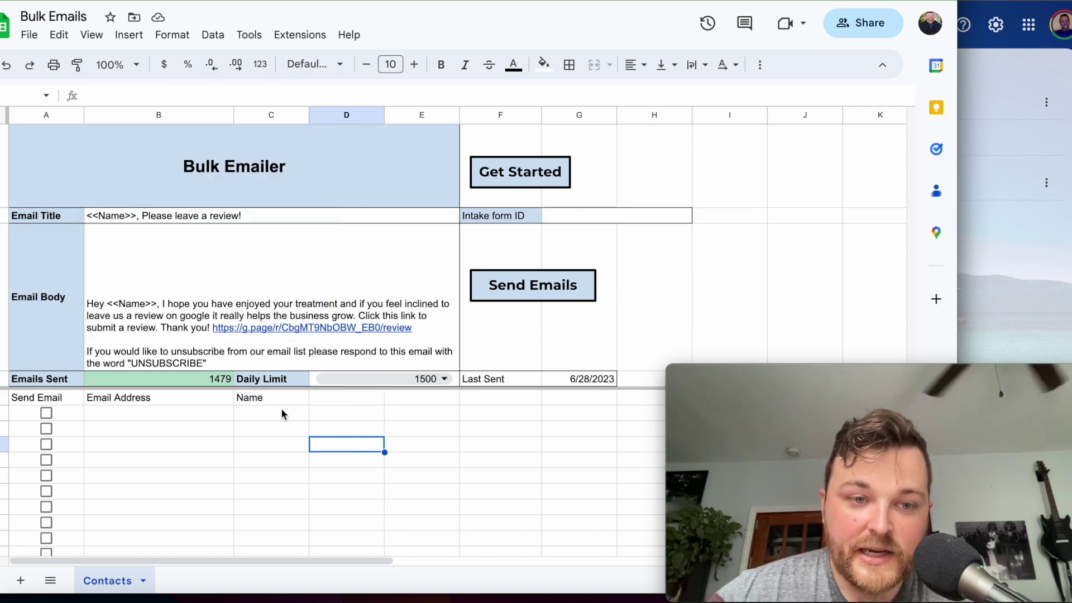
click(282, 398)
click(361, 478)
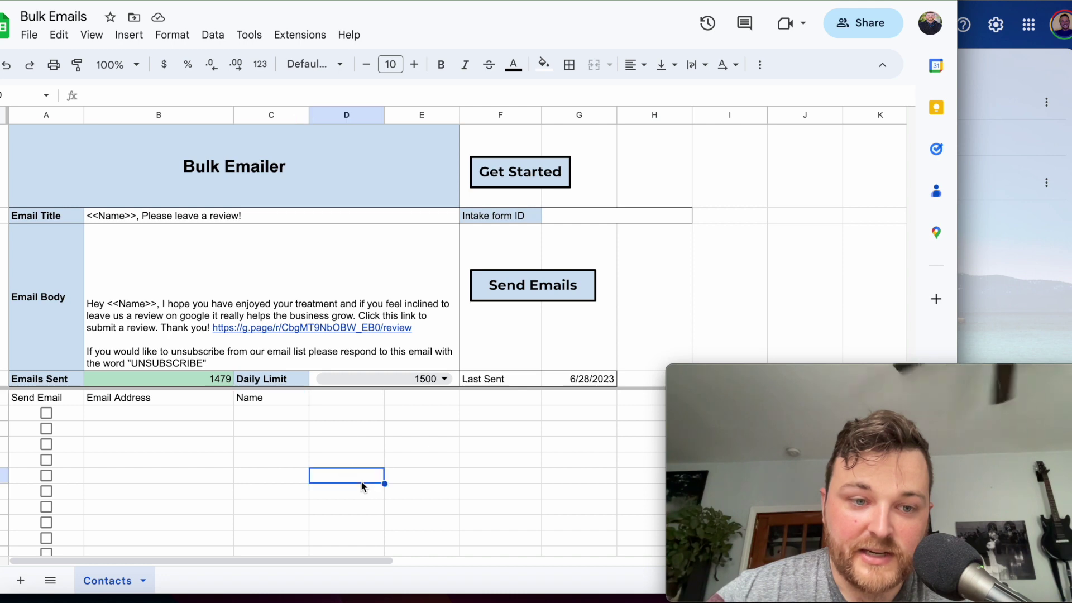